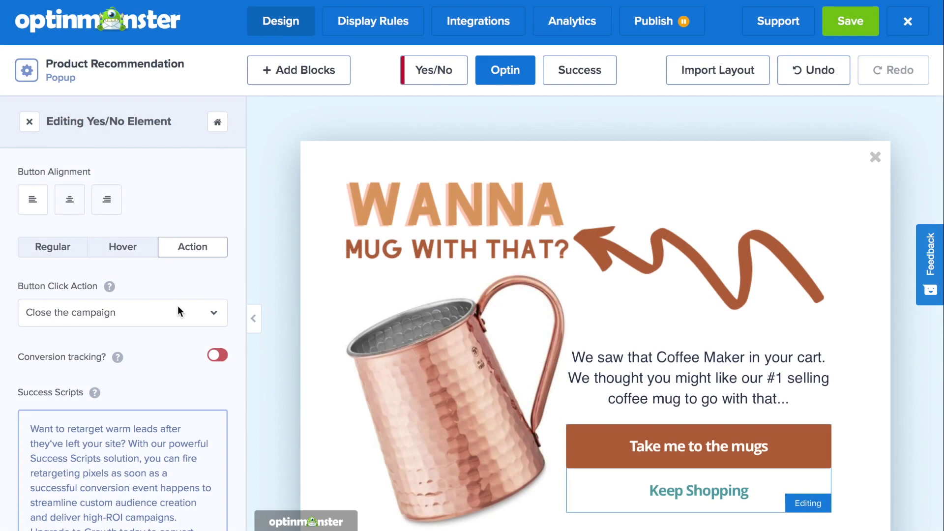
Open OptinMonster pricing to view the Basic, Plus, Pro and Growth plans ($9–$49/month).
{"action": "scroll", "coordinate": [451, 301], "scroll_direction": "down", "scroll_amount": 1}
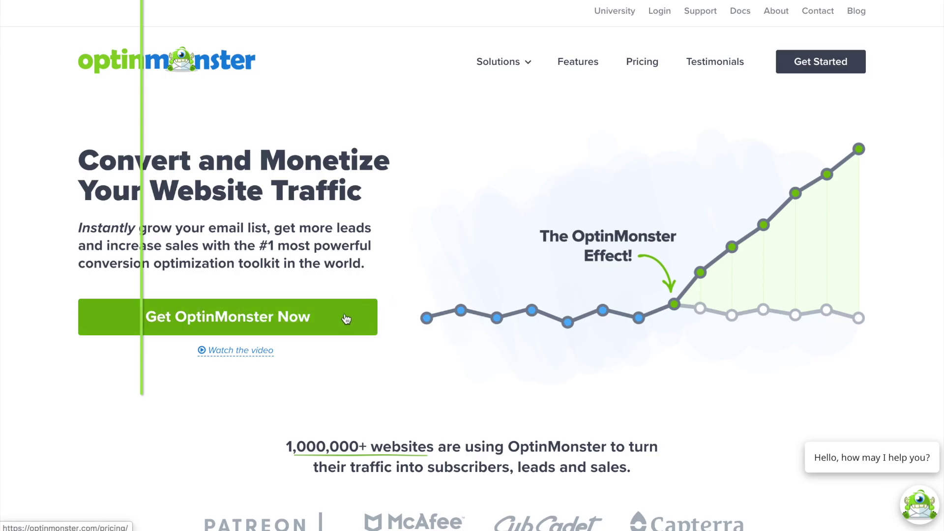
{"action": "left_click", "coordinate": [346, 318]}
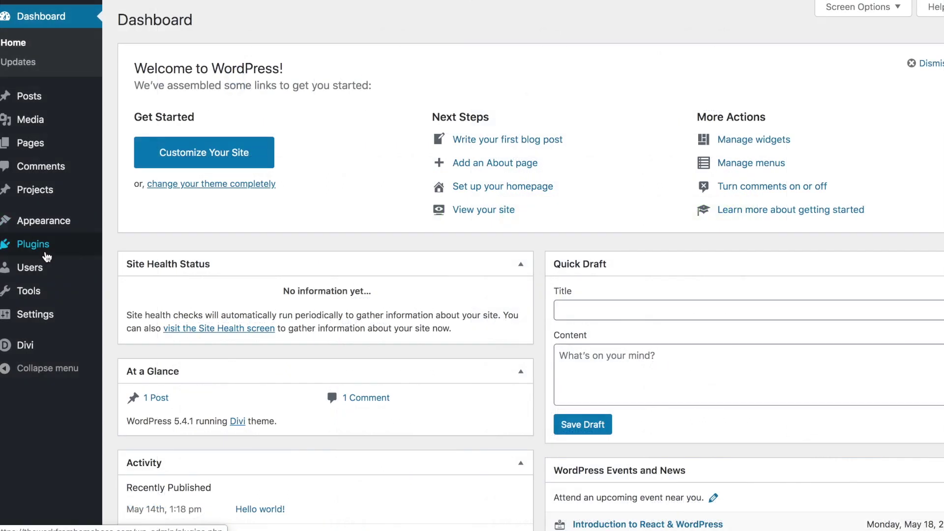
Find the OptinMonster plugin via a Plugins > Add New search and activate it.
{"action": "mouse_move", "coordinate": [44, 246]}
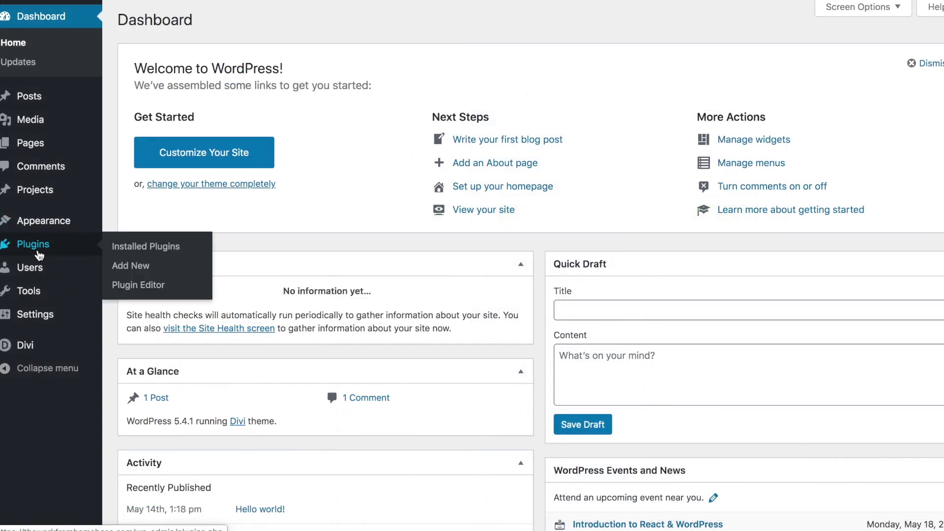
{"action": "left_click", "coordinate": [126, 268]}
{"action": "type", "text": "optinmonster"}
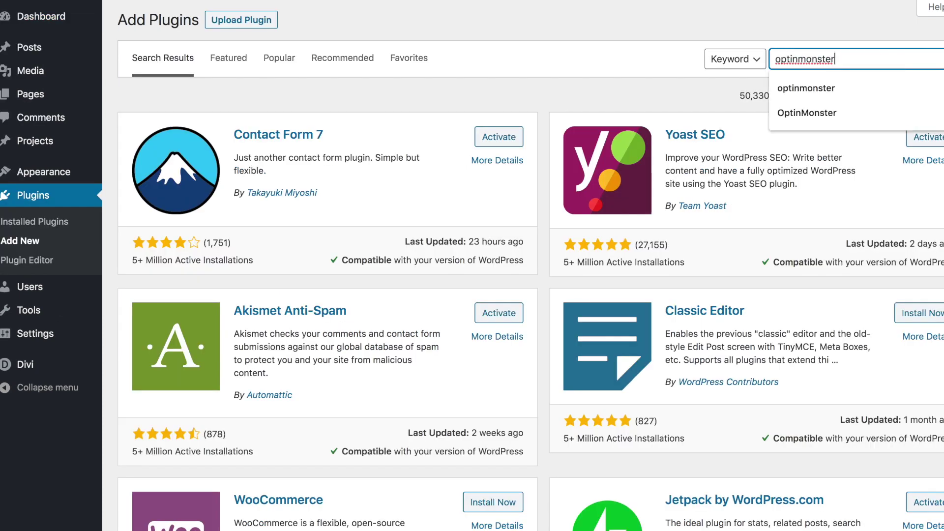
{"action": "key", "text": "Return"}
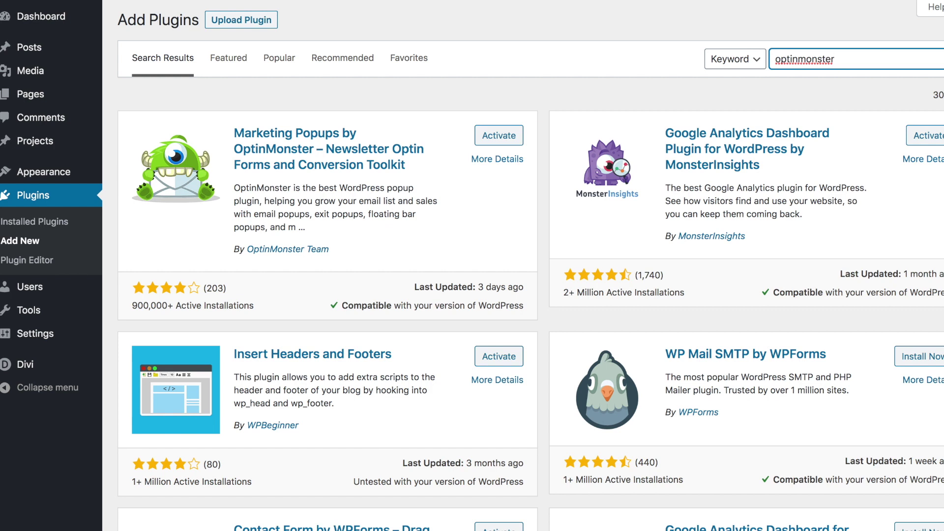
{"action": "left_click", "coordinate": [508, 139]}
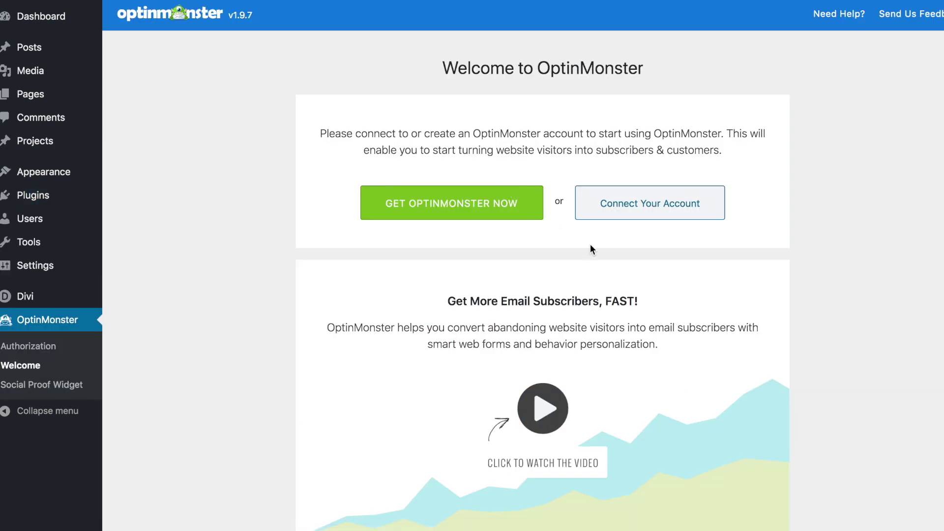
Connect and authorize the existing OptinMonster account for this WordPress site.
{"action": "left_click", "coordinate": [654, 206]}
{"action": "left_click", "coordinate": [444, 176]}
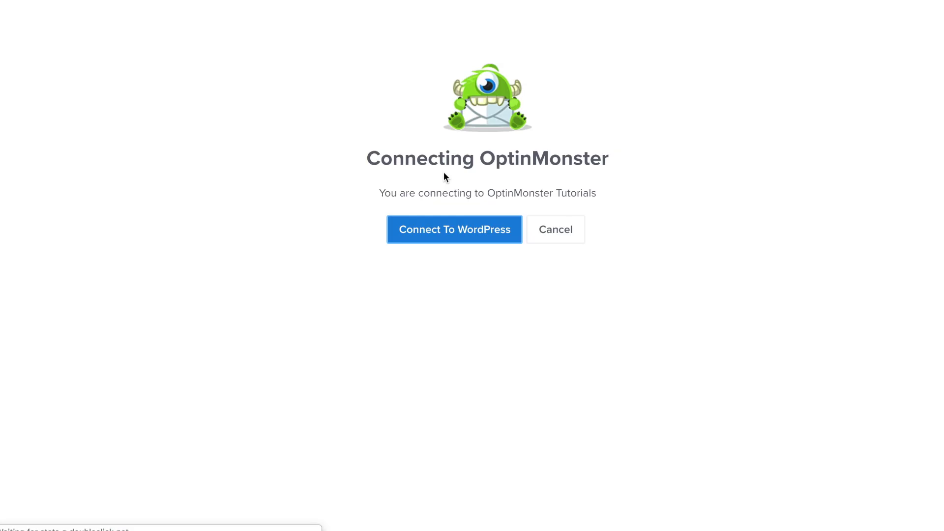
{"action": "left_click", "coordinate": [368, 255]}
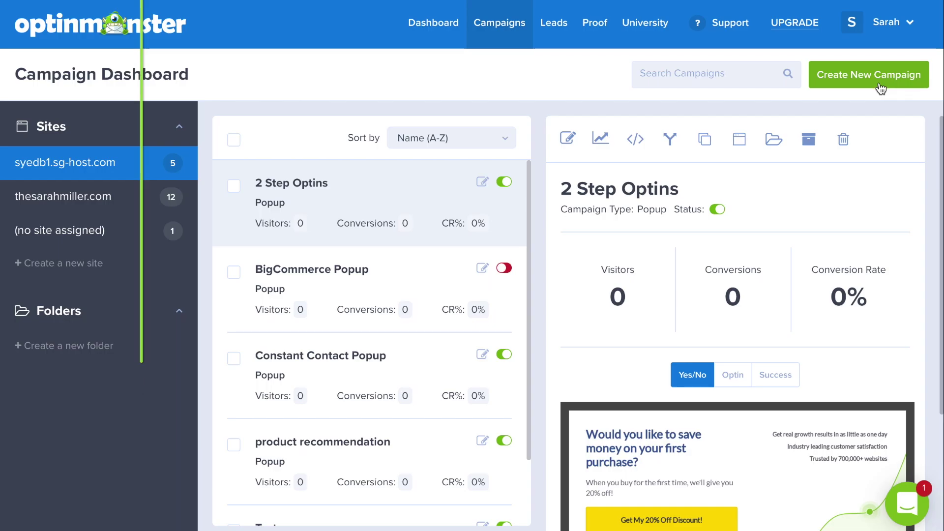
Start a new campaign based on the Camber popup template.
{"action": "left_click", "coordinate": [879, 82]}
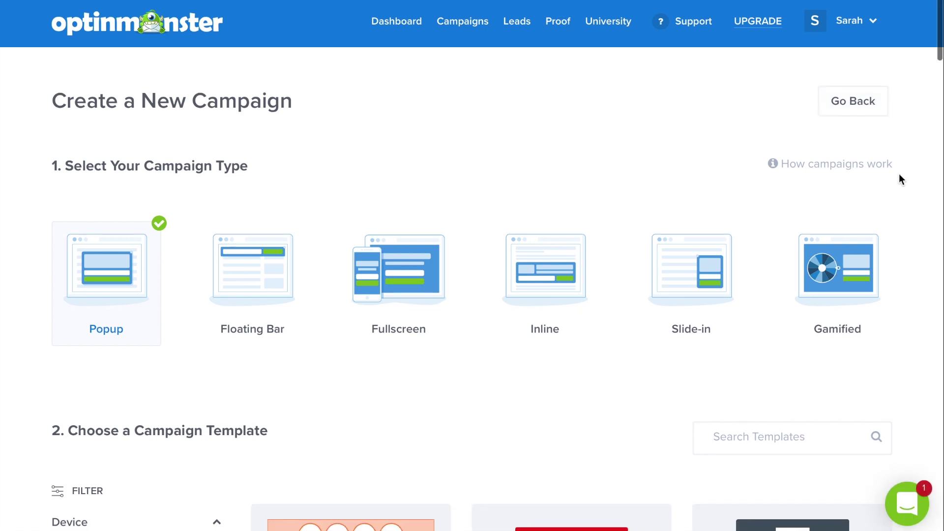
{"action": "scroll", "coordinate": [901, 178], "scroll_direction": "down", "scroll_amount": 15}
{"action": "scroll", "coordinate": [901, 179], "scroll_direction": "down", "scroll_amount": 13}
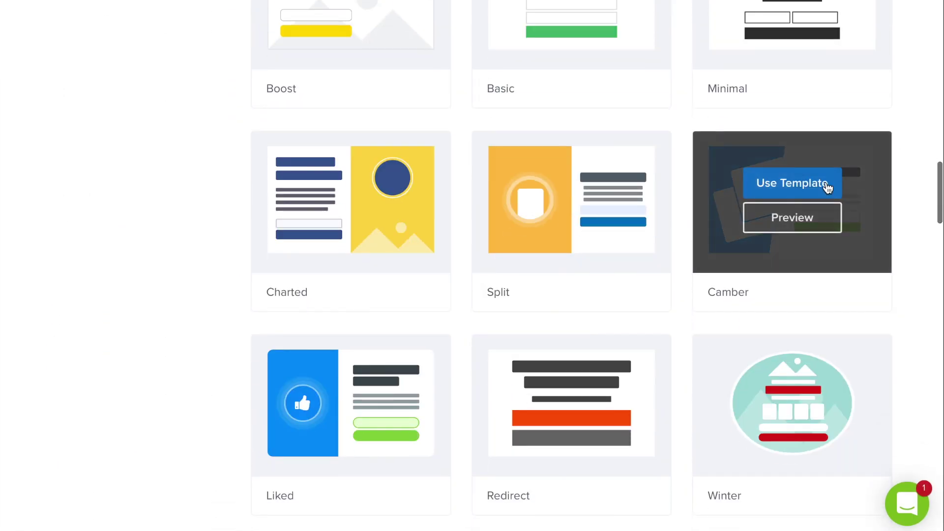
{"action": "left_click", "coordinate": [828, 188]}
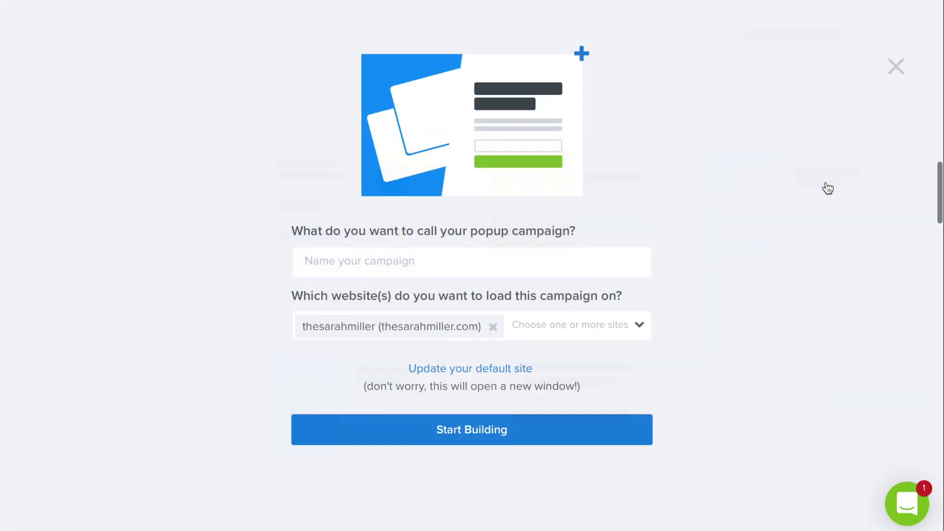
Name the campaign 'Product Recommendation', assign it to the Awesome Motif site, and start building.
{"action": "type", "text": "Product Recommendation"}
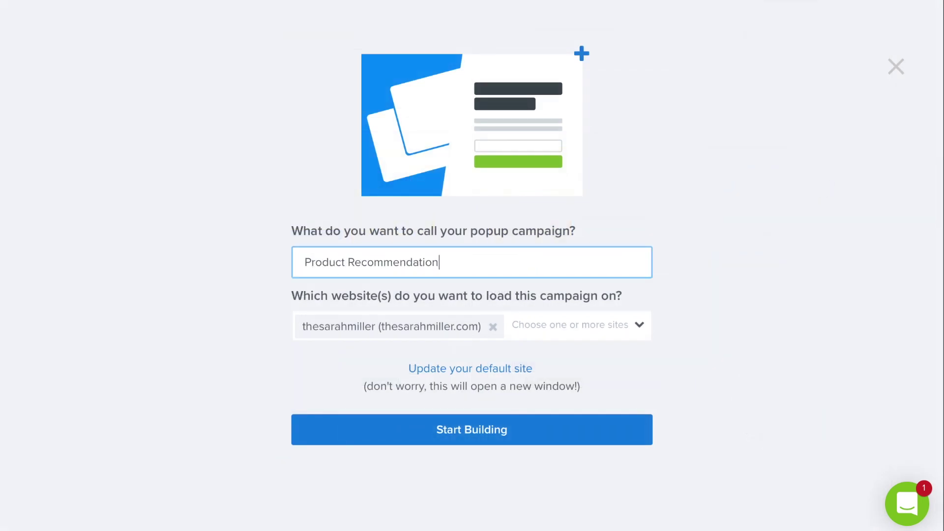
{"action": "left_click", "coordinate": [493, 327]}
{"action": "left_click", "coordinate": [497, 326]}
{"action": "type", "text": "sye"}
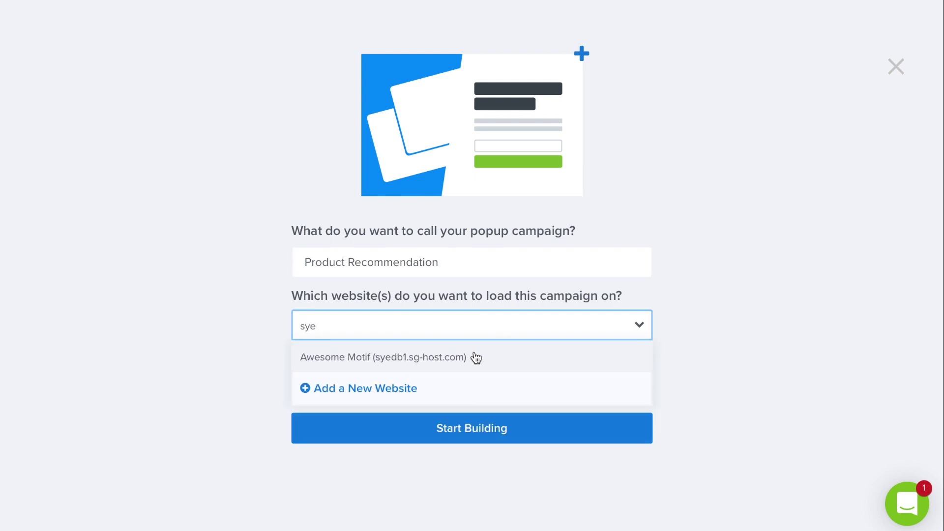
{"action": "left_click", "coordinate": [477, 358]}
{"action": "left_click", "coordinate": [467, 449]}
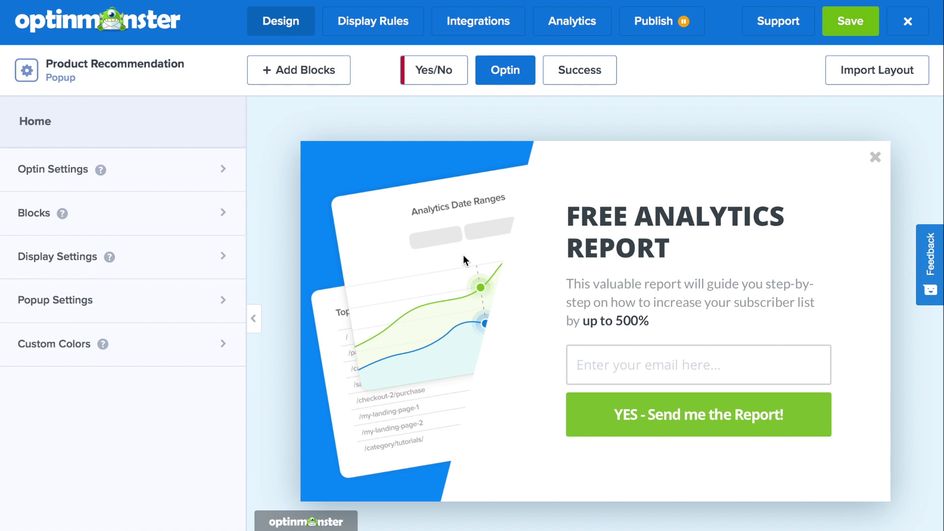
Import the saved colour profile's swatches into the campaign's Custom Colors.
{"action": "left_click", "coordinate": [183, 343]}
{"action": "left_click", "coordinate": [172, 319]}
{"action": "left_click", "coordinate": [157, 392]}
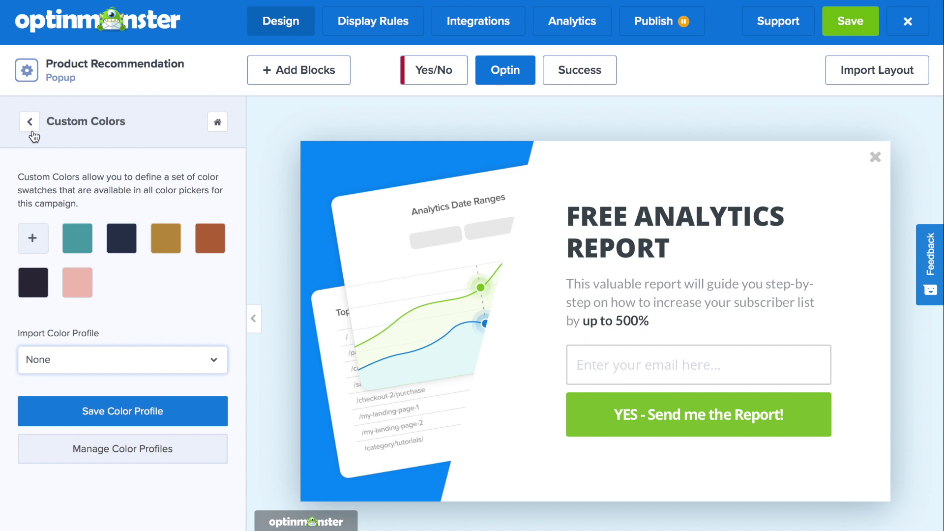
Replace the popup image with the copper 'Wanna mug with that?' mug graphic.
{"action": "left_click", "coordinate": [30, 123]}
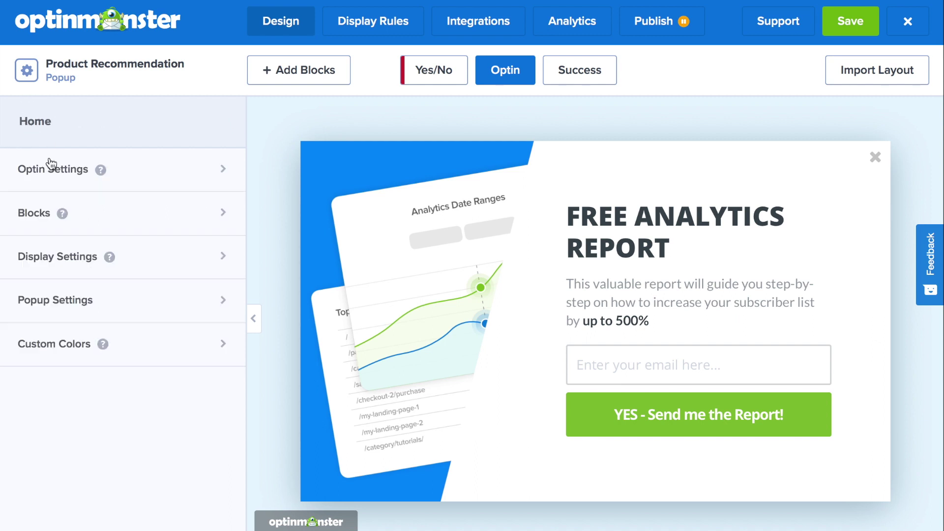
{"action": "left_click", "coordinate": [49, 170]}
{"action": "left_click", "coordinate": [48, 182]}
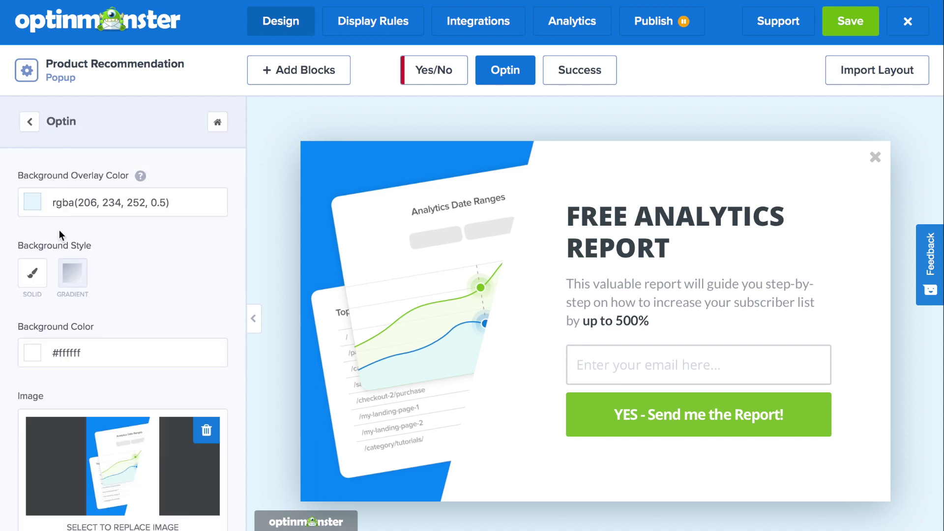
{"action": "left_click", "coordinate": [115, 467]}
{"action": "mouse_move", "coordinate": [628, 276]}
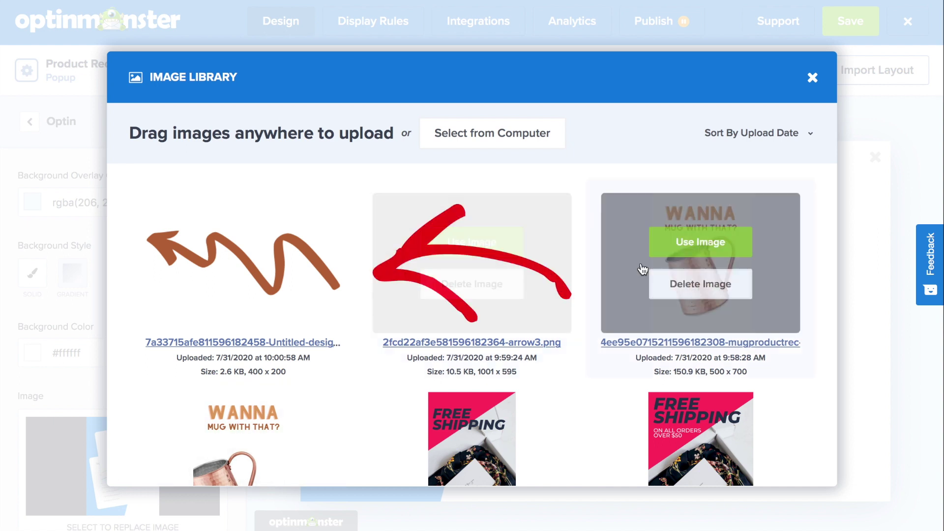
{"action": "left_click", "coordinate": [680, 242]}
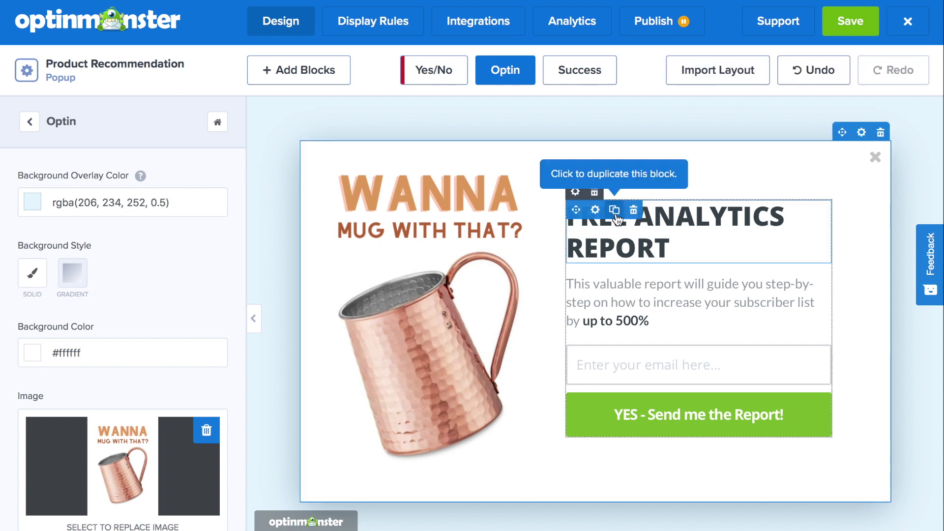
Delete the FREE ANALYTICS REPORT headline and add an Image block showing the brown arrow above the text.
{"action": "left_click", "coordinate": [634, 211]}
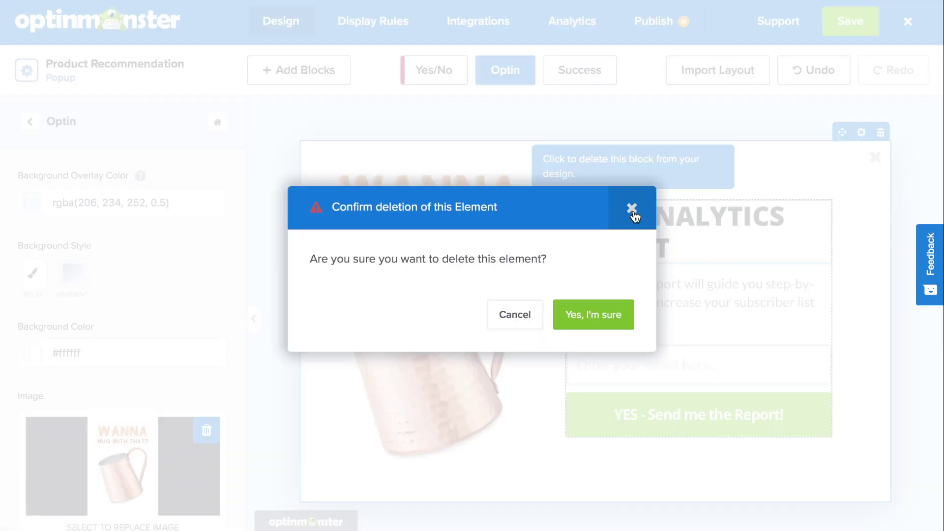
{"action": "left_click", "coordinate": [589, 316]}
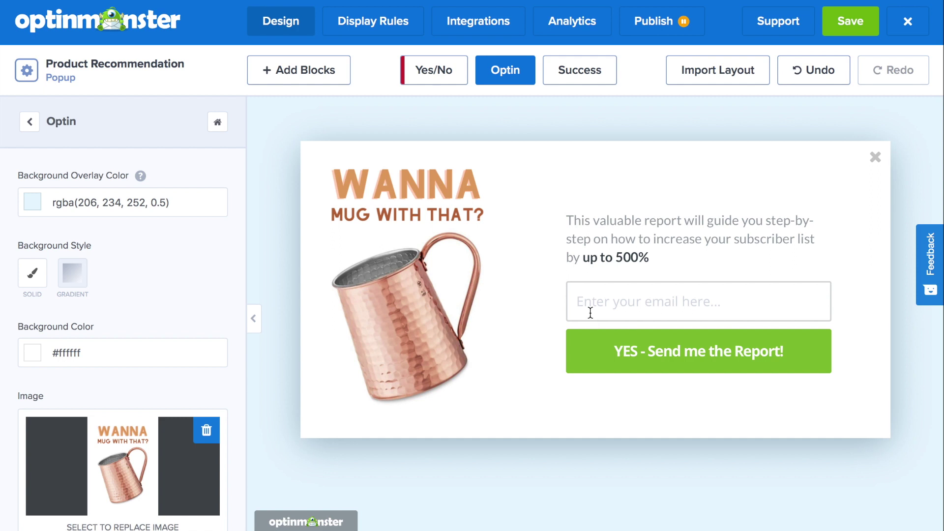
{"action": "left_click", "coordinate": [303, 85]}
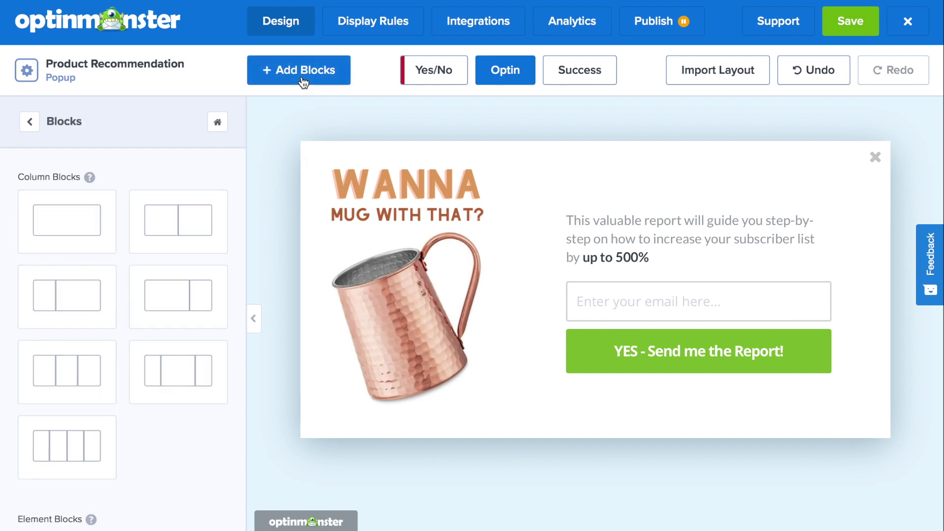
{"action": "scroll", "coordinate": [139, 309], "scroll_direction": "down", "scroll_amount": 7}
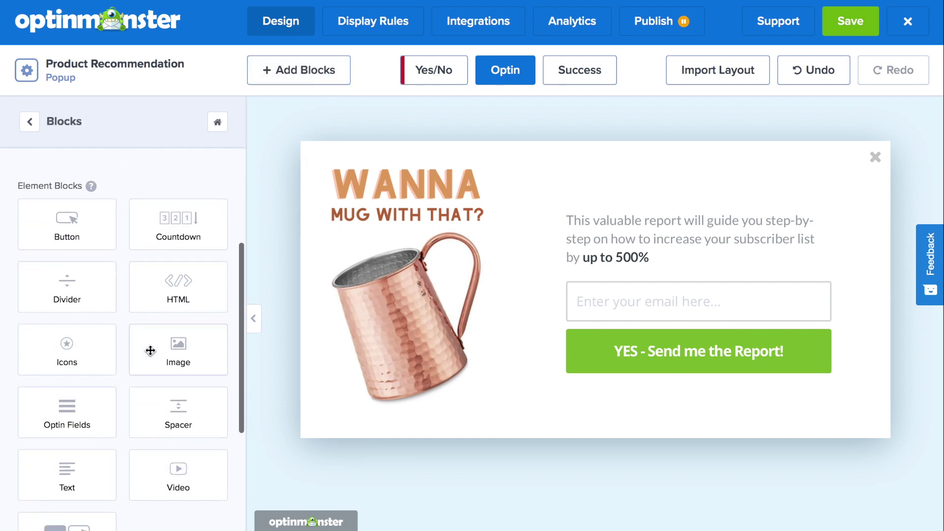
{"action": "left_click_drag", "start_coordinate": [172, 362], "coordinate": [650, 212]}
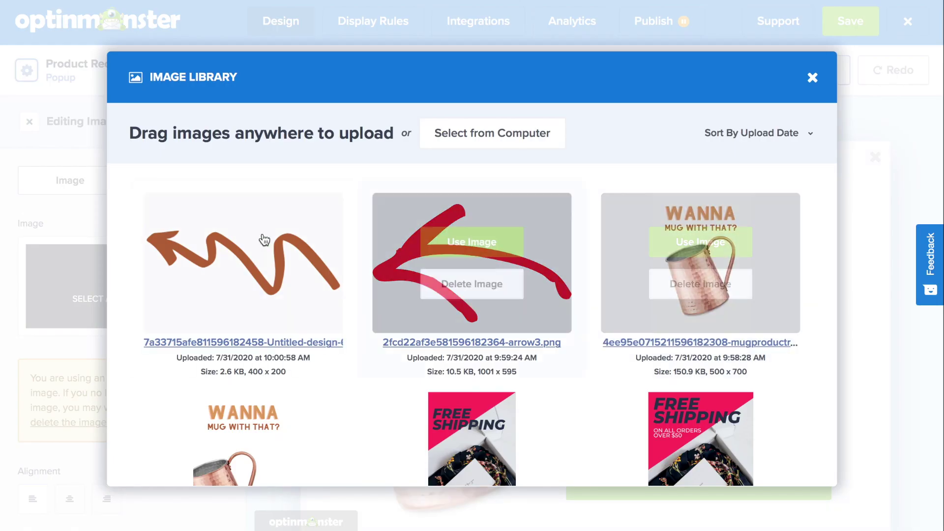
{"action": "left_click", "coordinate": [220, 244]}
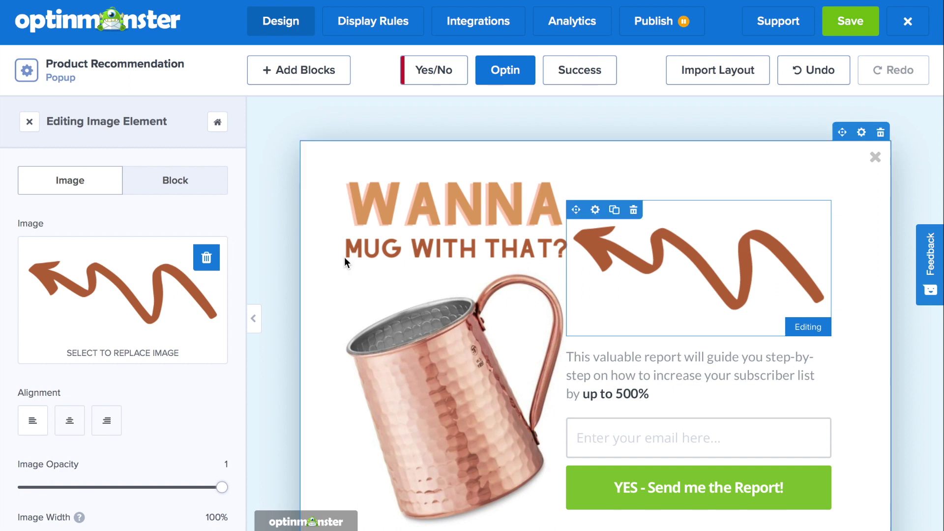
Set the body text to Helvetica 20 and type the Coffee Maker / #1 selling coffee mug message.
{"action": "left_click", "coordinate": [629, 389]}
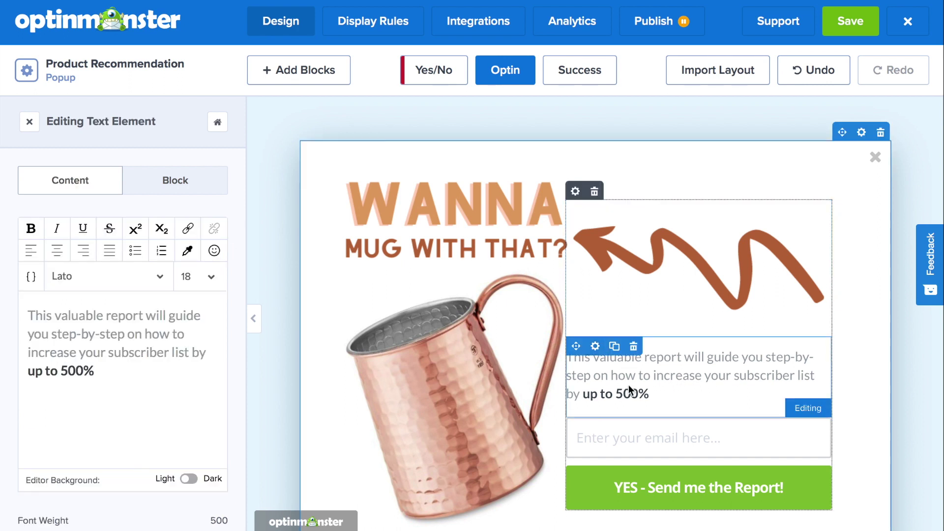
{"action": "left_click_drag", "start_coordinate": [99, 374], "coordinate": [30, 327]}
{"action": "left_click", "coordinate": [157, 276]}
{"action": "left_click", "coordinate": [132, 352]}
{"action": "left_click", "coordinate": [202, 277]}
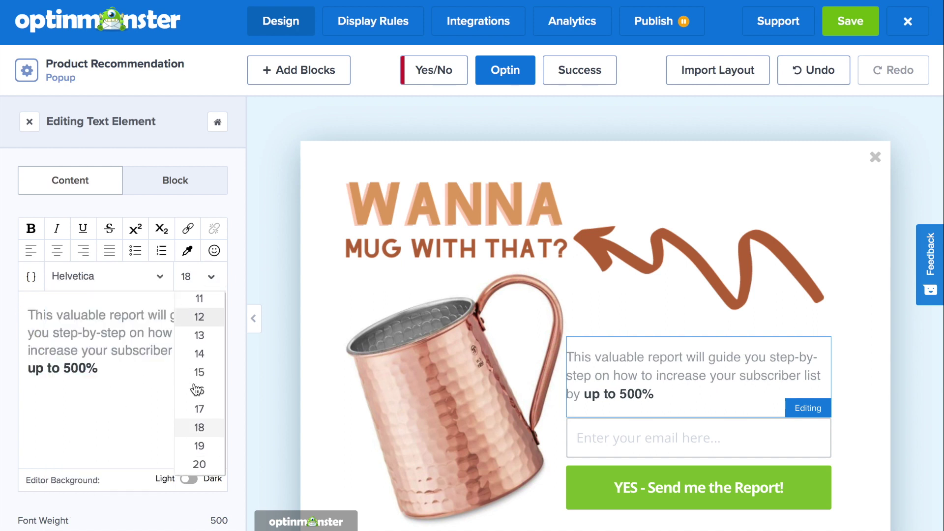
{"action": "left_click", "coordinate": [199, 464]}
{"action": "type", "text": "We saw that Coffee M"}
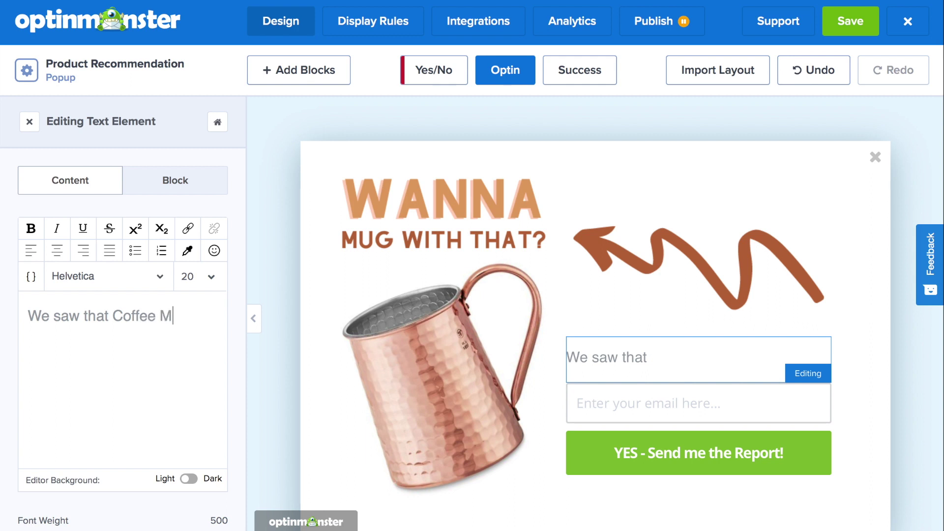
{"action": "type", "text": "aker in your "}
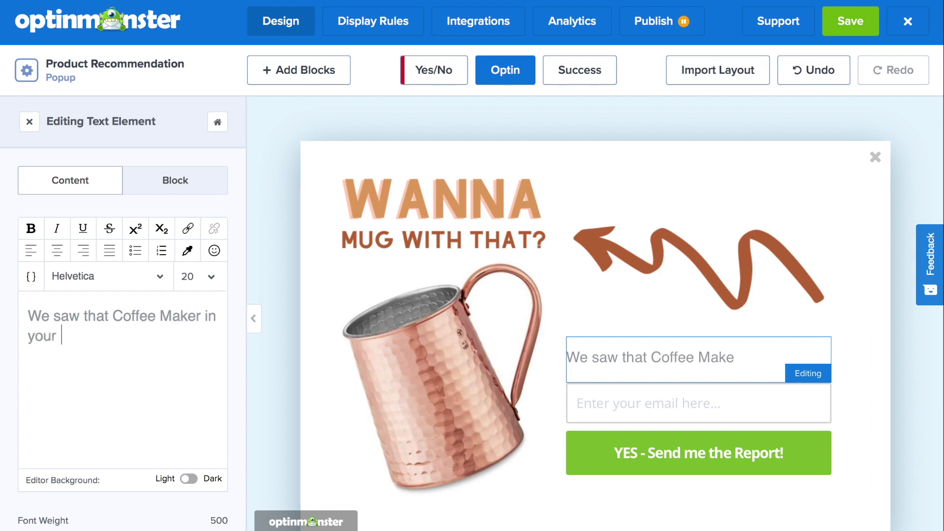
{"action": "type", "text": "cart. We thought you might like"}
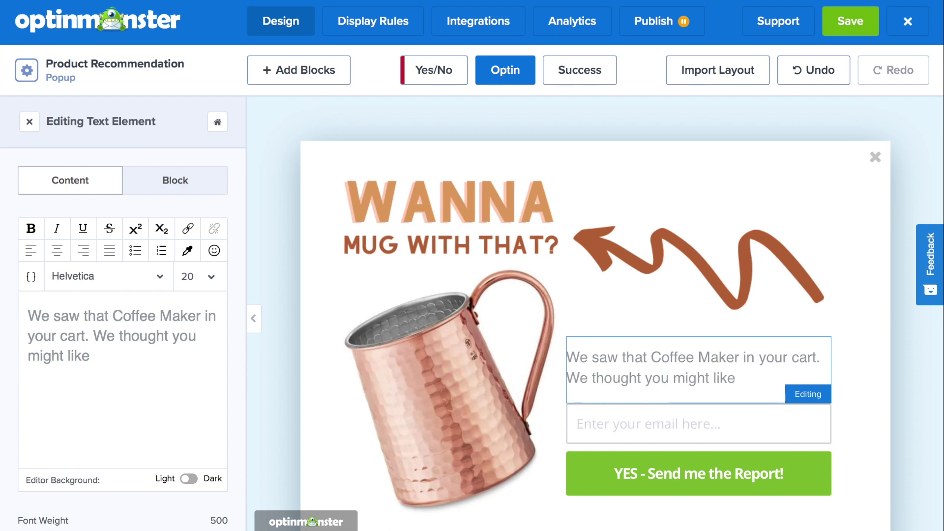
{"action": "type", "text": " our #1 selling coffee mug to go with that..."}
Centre the body text and delete the email field and report button element.
{"action": "key", "text": "ctrl+a"}
{"action": "left_click", "coordinate": [57, 251]}
{"action": "left_click", "coordinate": [632, 435]}
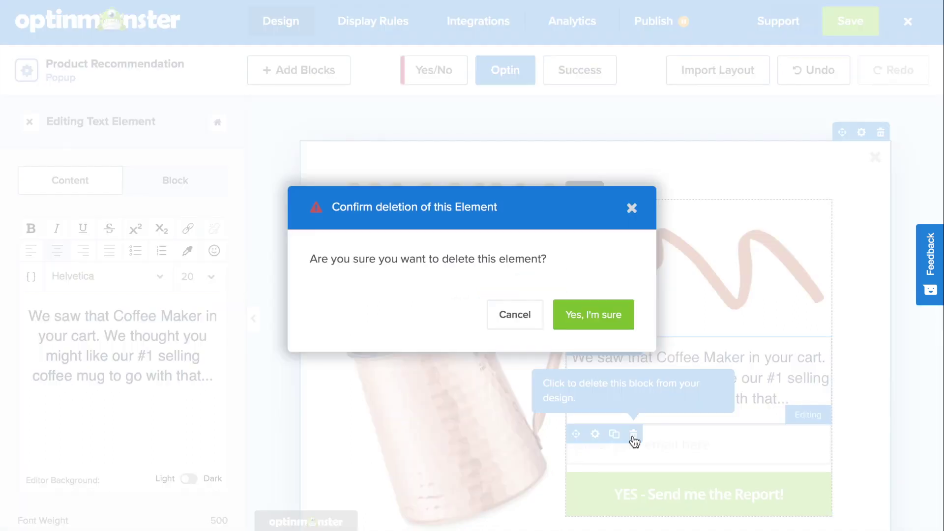
{"action": "left_click", "coordinate": [605, 323]}
Add a Yes/No block beneath the body text.
{"action": "left_click", "coordinate": [317, 73]}
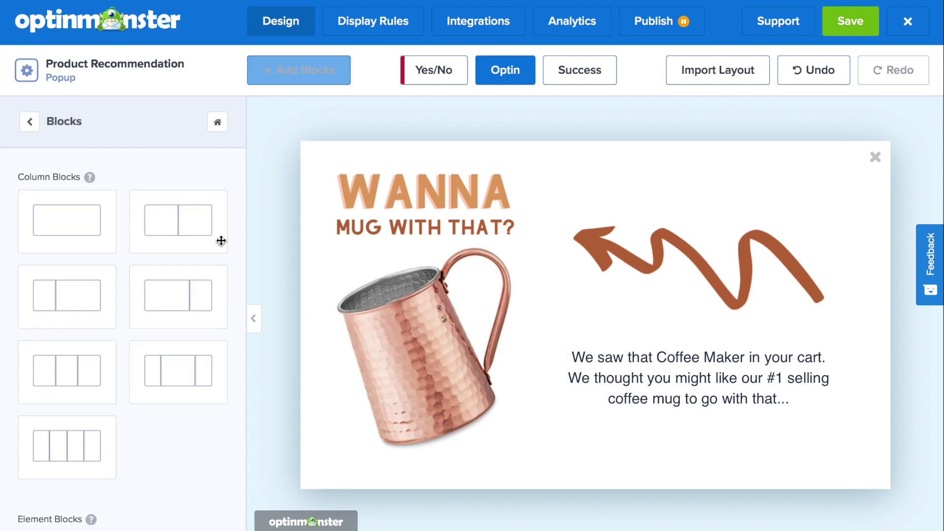
{"action": "scroll", "coordinate": [190, 316], "scroll_direction": "down", "scroll_amount": 10}
{"action": "left_click_drag", "start_coordinate": [87, 285], "coordinate": [707, 404]}
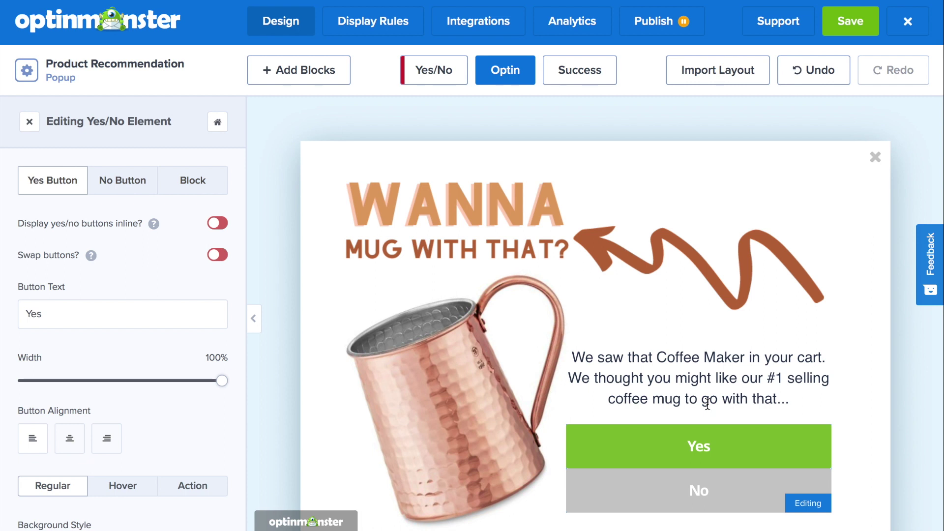
Change the Yes button text to 'Take me to the mugs'.
{"action": "scroll", "coordinate": [102, 268], "scroll_direction": "down", "scroll_amount": 1}
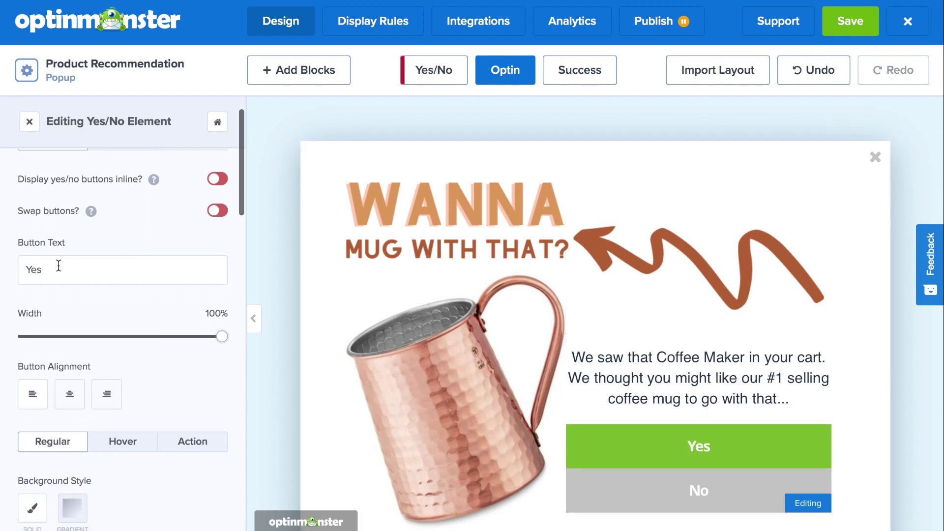
{"action": "left_click_drag", "start_coordinate": [54, 267], "coordinate": [9, 266]}
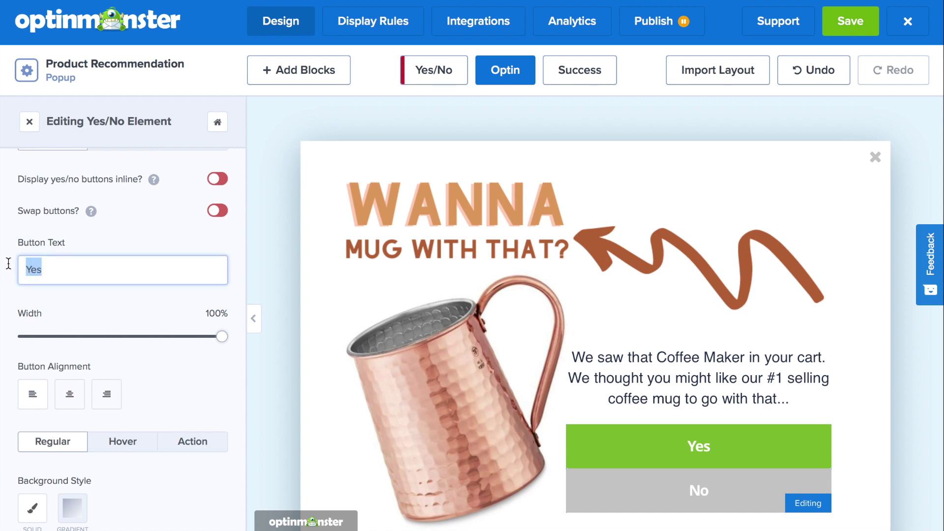
{"action": "type", "text": "Take me to the "}
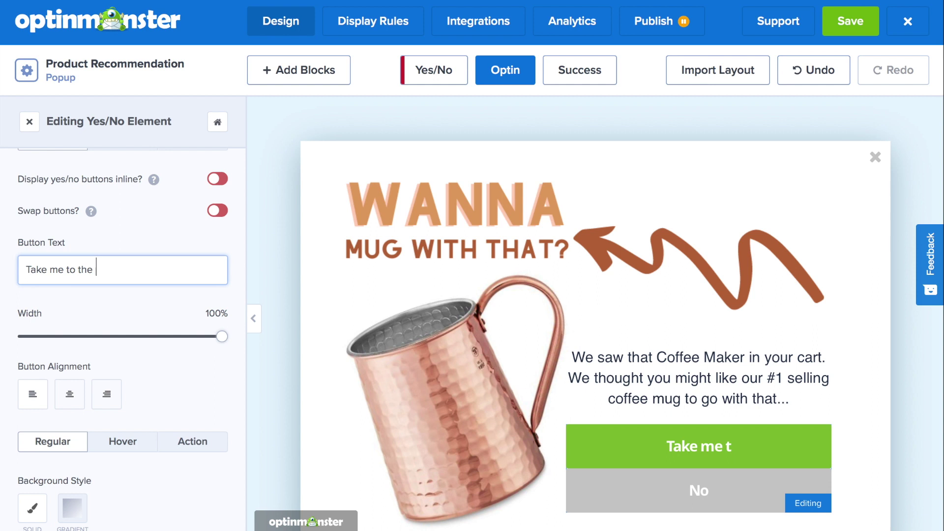
{"action": "type", "text": "mugs"}
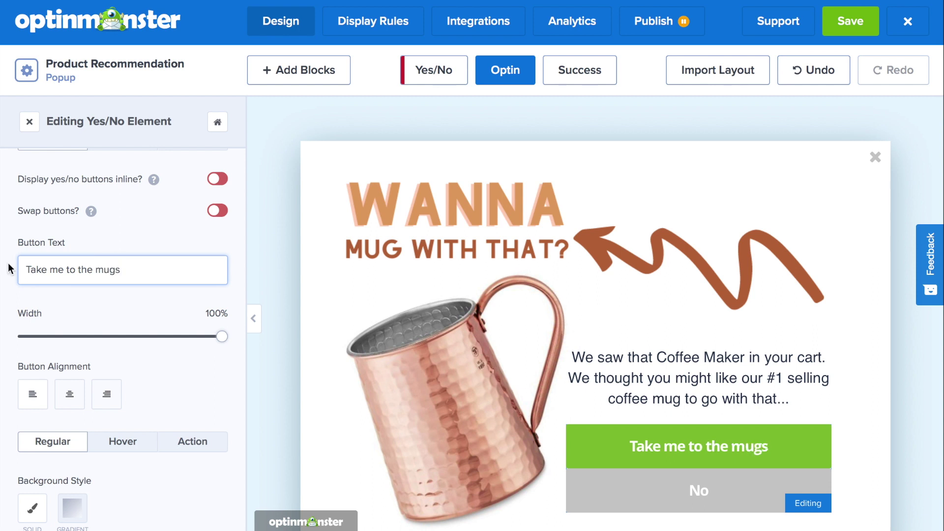
Give the Yes button the copper brown #bb6a3d preset background colour.
{"action": "scroll", "coordinate": [54, 282], "scroll_direction": "down", "scroll_amount": 5}
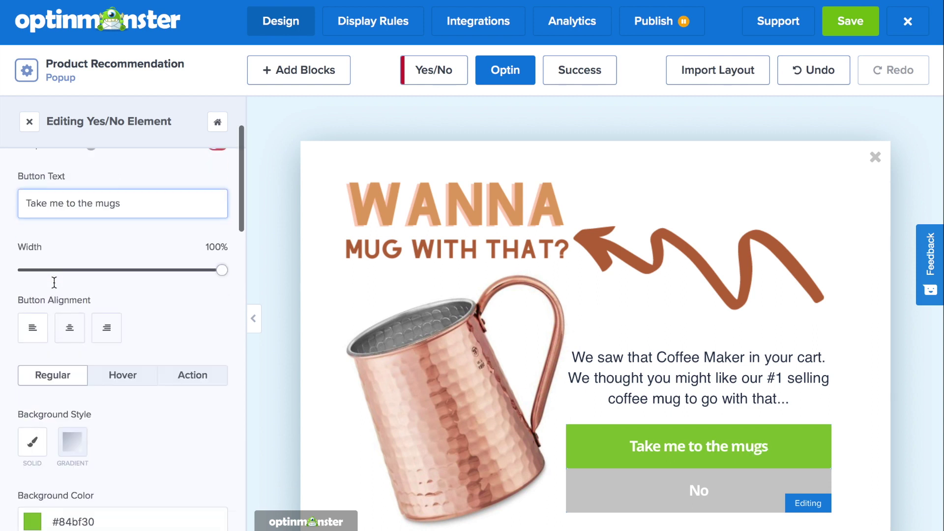
{"action": "left_click", "coordinate": [32, 453]}
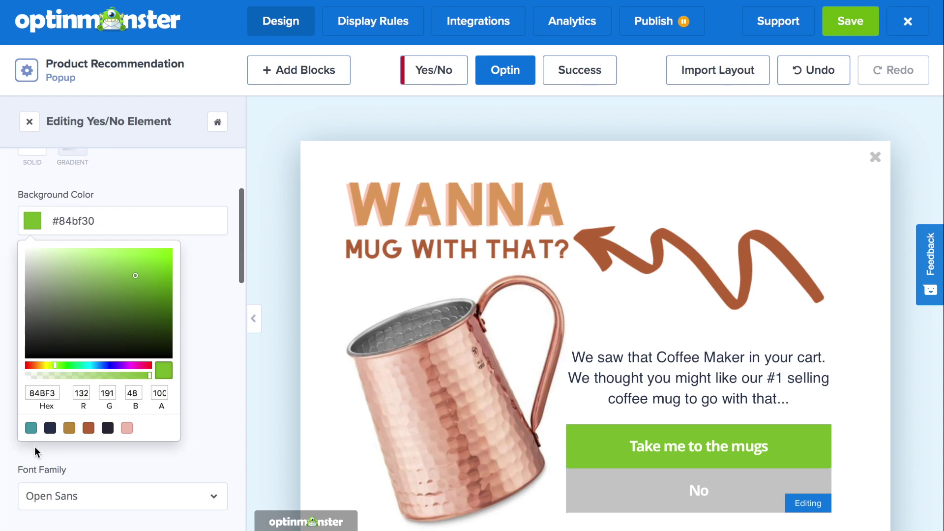
{"action": "left_click", "coordinate": [88, 428]}
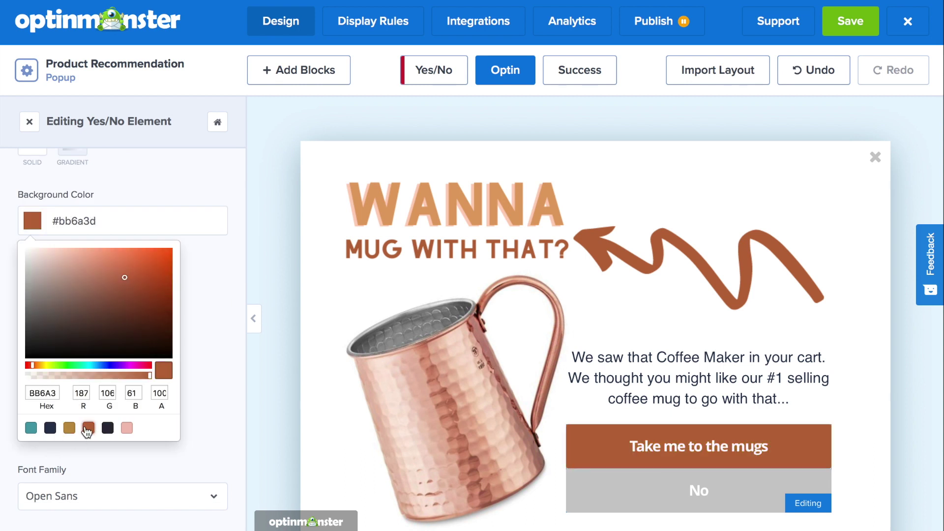
{"action": "left_click", "coordinate": [192, 311]}
{"action": "scroll", "coordinate": [197, 315], "scroll_direction": "up", "scroll_amount": 6}
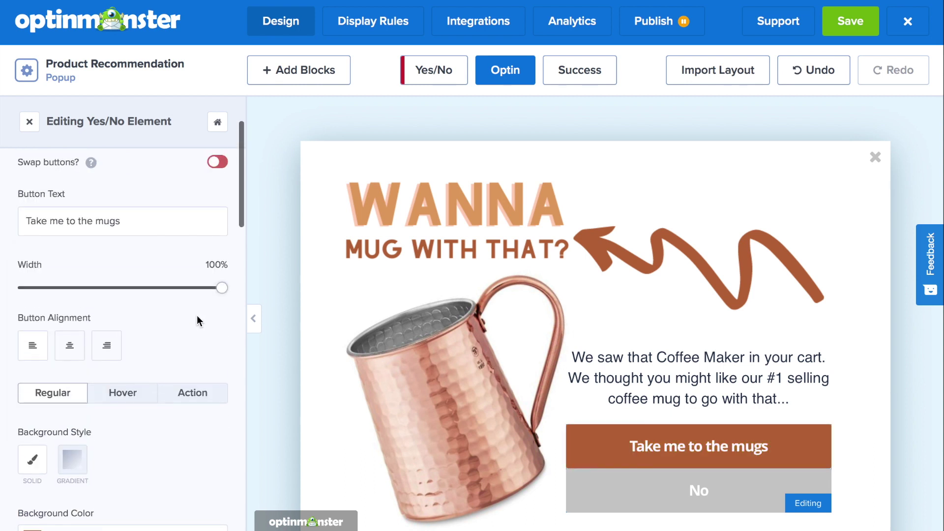
{"action": "scroll", "coordinate": [105, 268], "scroll_direction": "up", "scroll_amount": 2}
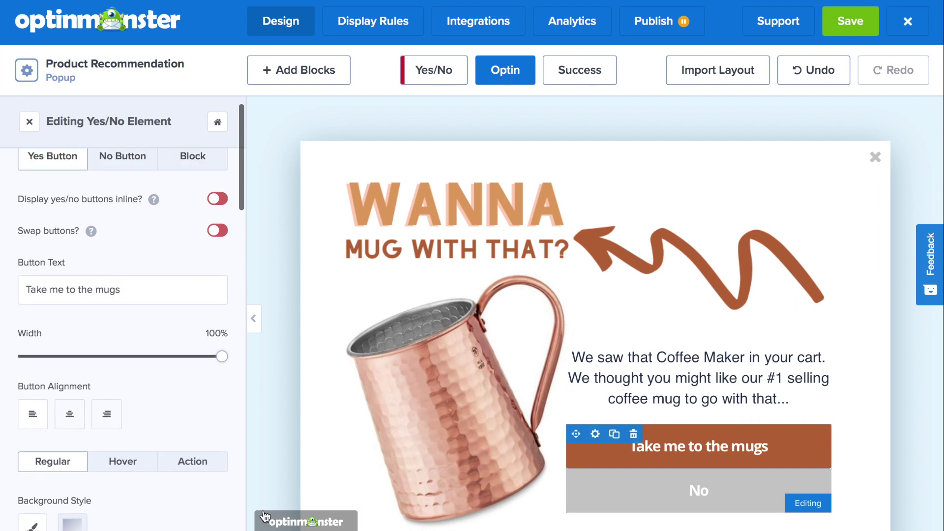
{"action": "left_click", "coordinate": [204, 464]}
{"action": "scroll", "coordinate": [204, 423], "scroll_direction": "down", "scroll_amount": 3}
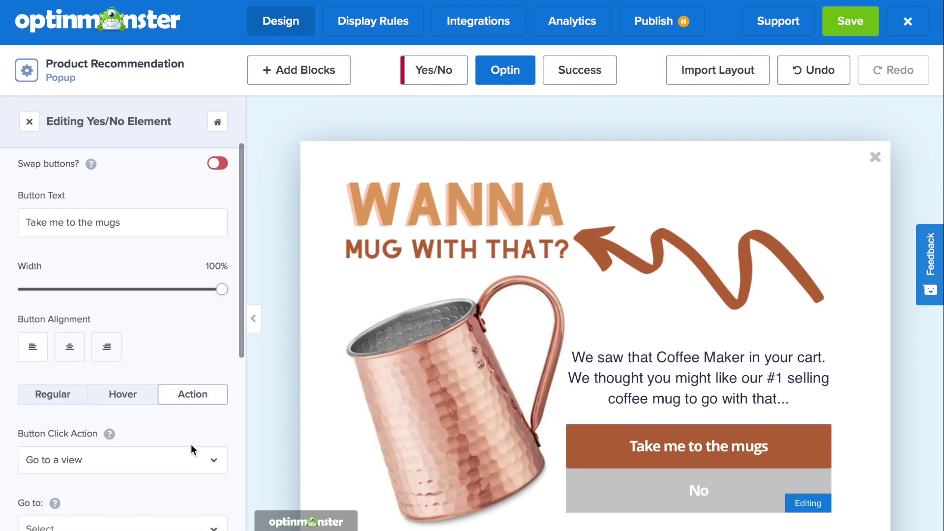
{"action": "left_click", "coordinate": [191, 450]}
{"action": "left_click", "coordinate": [171, 426]}
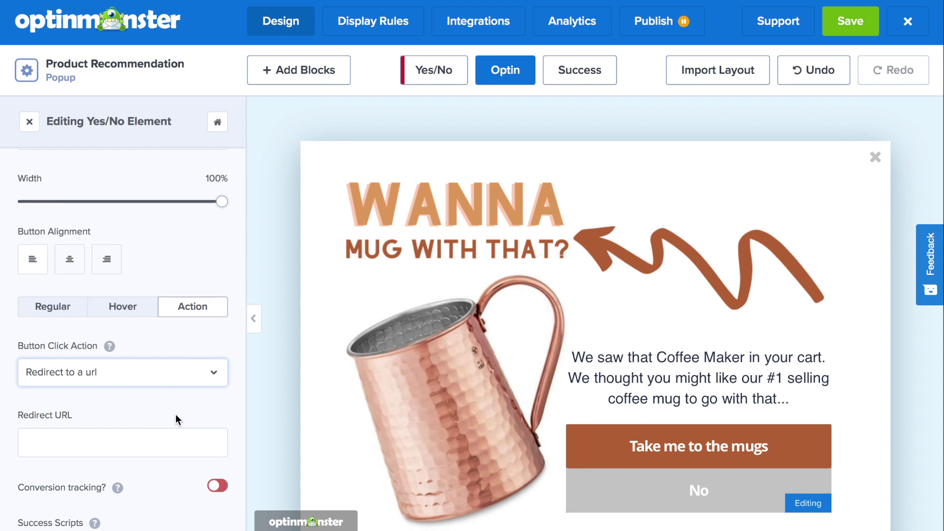
{"action": "scroll", "coordinate": [176, 413], "scroll_direction": "down", "scroll_amount": 2}
{"action": "left_click", "coordinate": [166, 392]}
{"action": "type", "text": "www."}
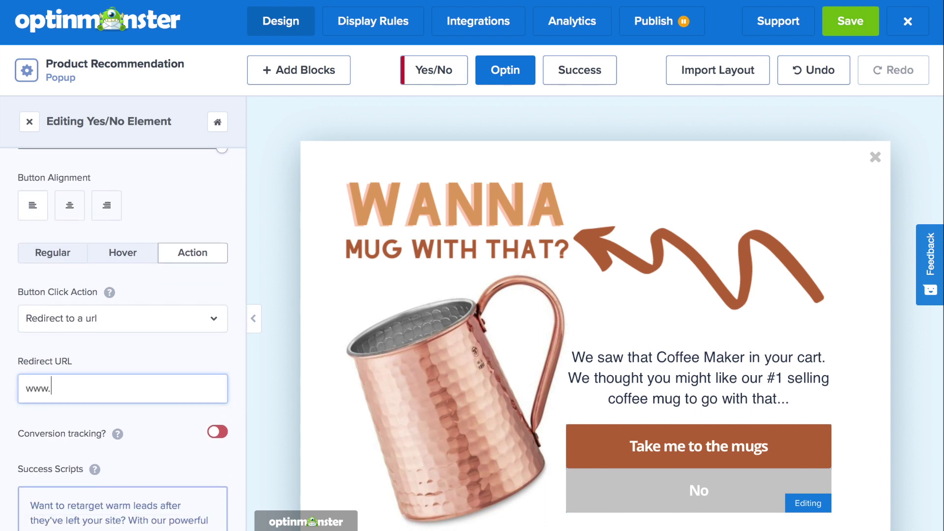
{"action": "type", "text": "mystore.com/mugs"}
{"action": "left_click", "coordinate": [196, 353]}
{"action": "scroll", "coordinate": [197, 352], "scroll_direction": "up", "scroll_amount": 5}
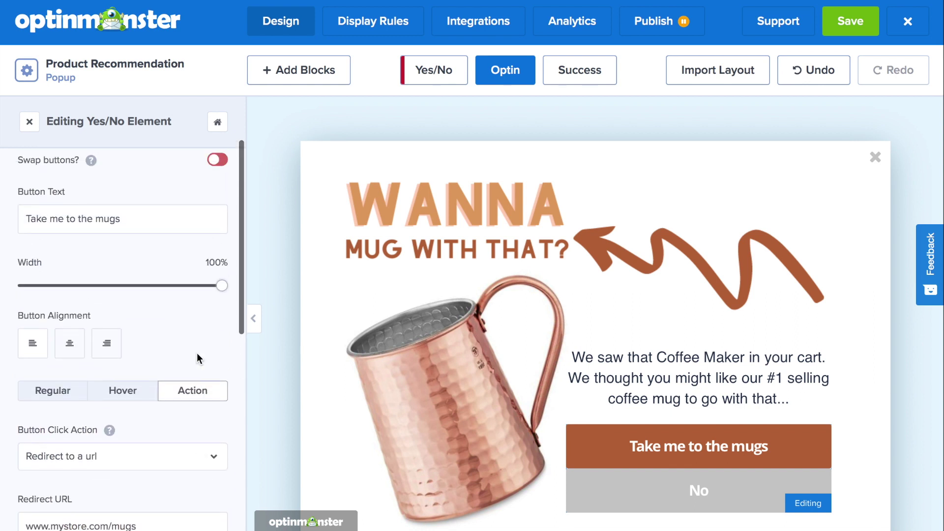
{"action": "left_click", "coordinate": [132, 181]}
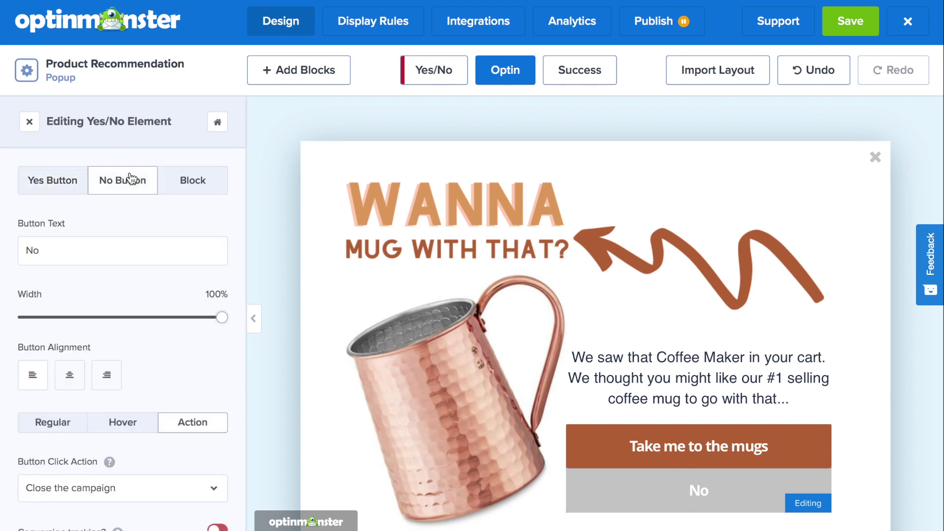
Rename the second button from 'No' to 'Keep Shopping'.
{"action": "left_click_drag", "start_coordinate": [82, 250], "coordinate": [14, 250]}
{"action": "type", "text": "K"}
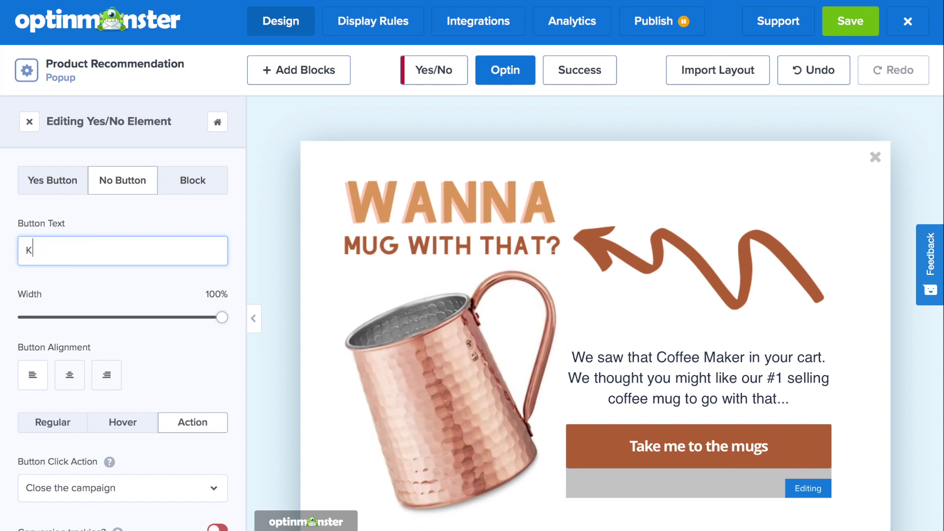
{"action": "type", "text": "eep Shopping"}
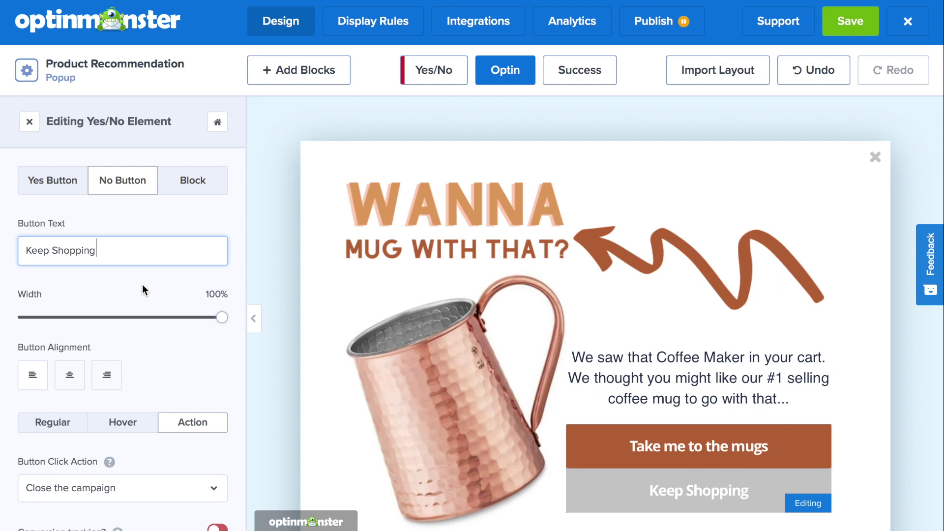
{"action": "scroll", "coordinate": [151, 290], "scroll_direction": "down", "scroll_amount": 2}
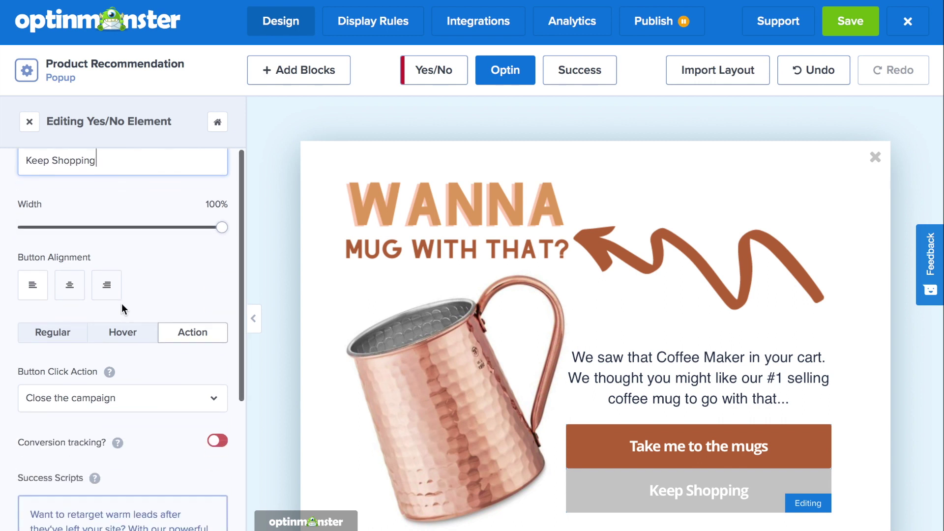
{"action": "left_click", "coordinate": [50, 333]}
{"action": "scroll", "coordinate": [70, 319], "scroll_direction": "down", "scroll_amount": 7}
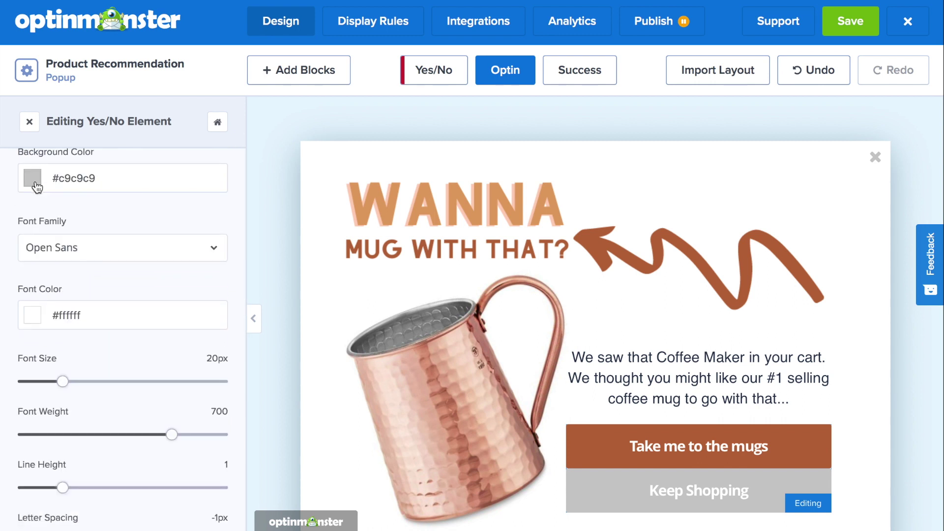
Give the Keep Shopping button a fully transparent background (alpha 0) and teal #4c9eaa text.
{"action": "left_click", "coordinate": [70, 182]}
{"action": "left_click_drag", "start_coordinate": [147, 332], "coordinate": [4, 319]}
{"action": "left_click", "coordinate": [236, 237]}
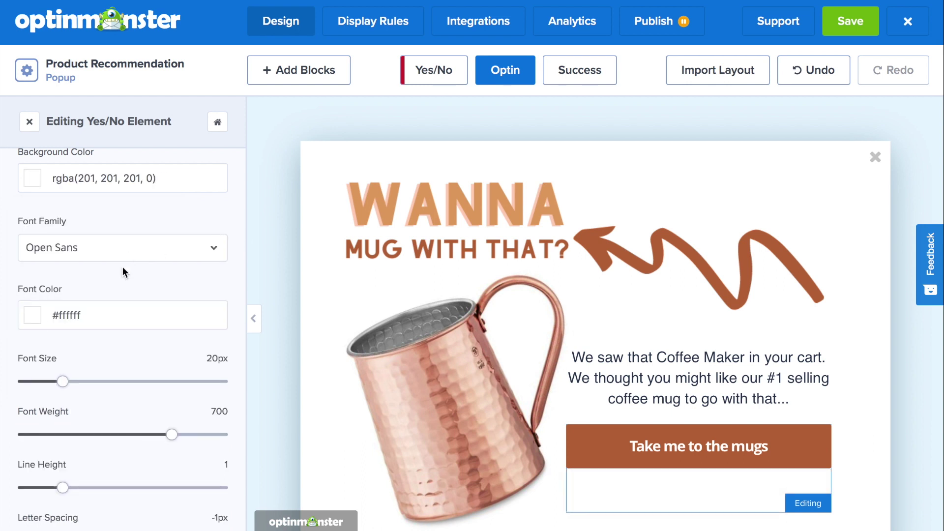
{"action": "left_click", "coordinate": [21, 324]}
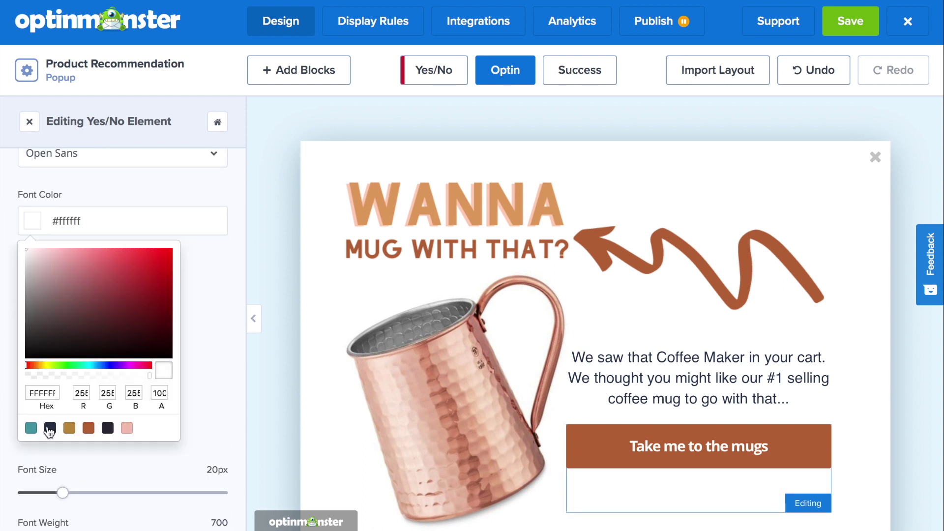
{"action": "left_click", "coordinate": [31, 428]}
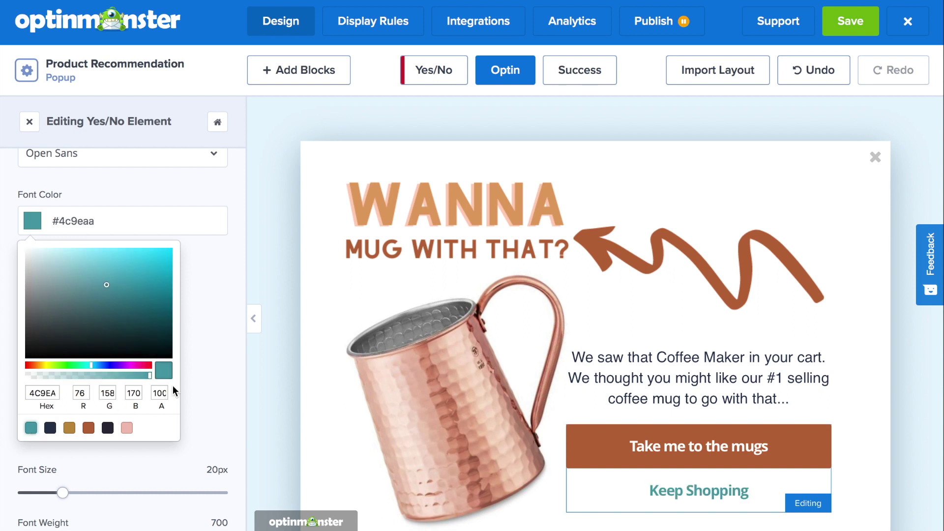
{"action": "left_click", "coordinate": [217, 284]}
Check the button's click action, then list the campaign's Ecommerce display rules.
{"action": "scroll", "coordinate": [216, 287], "scroll_direction": "down", "scroll_amount": 1}
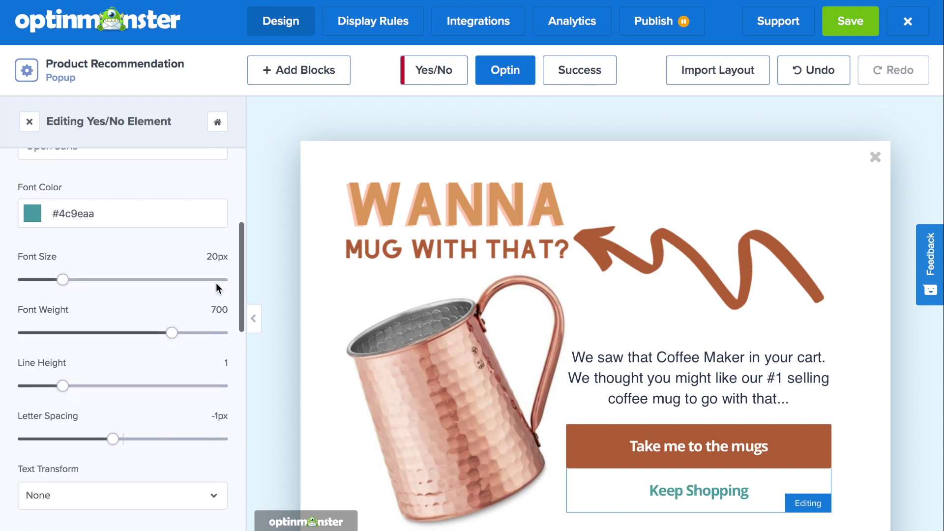
{"action": "scroll", "coordinate": [216, 287], "scroll_direction": "up", "scroll_amount": 6}
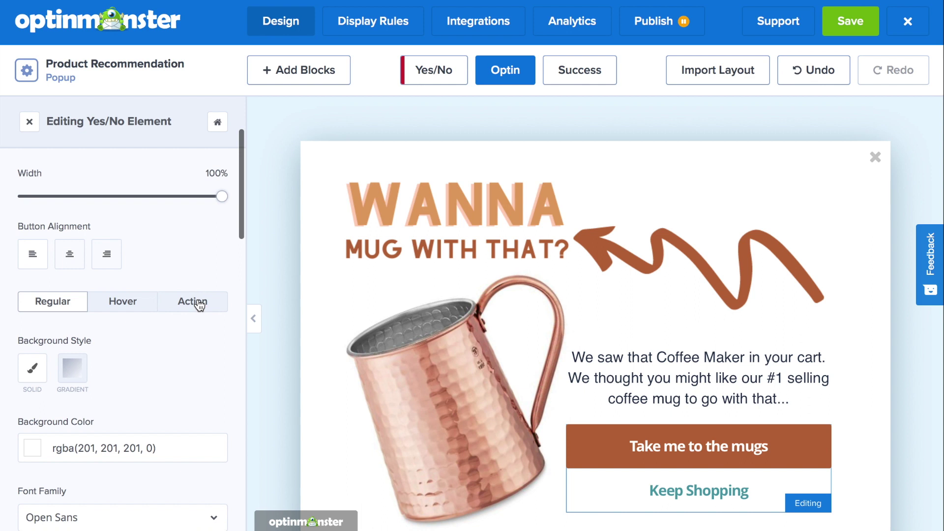
{"action": "left_click", "coordinate": [193, 301]}
{"action": "scroll", "coordinate": [197, 337], "scroll_direction": "down", "scroll_amount": 2}
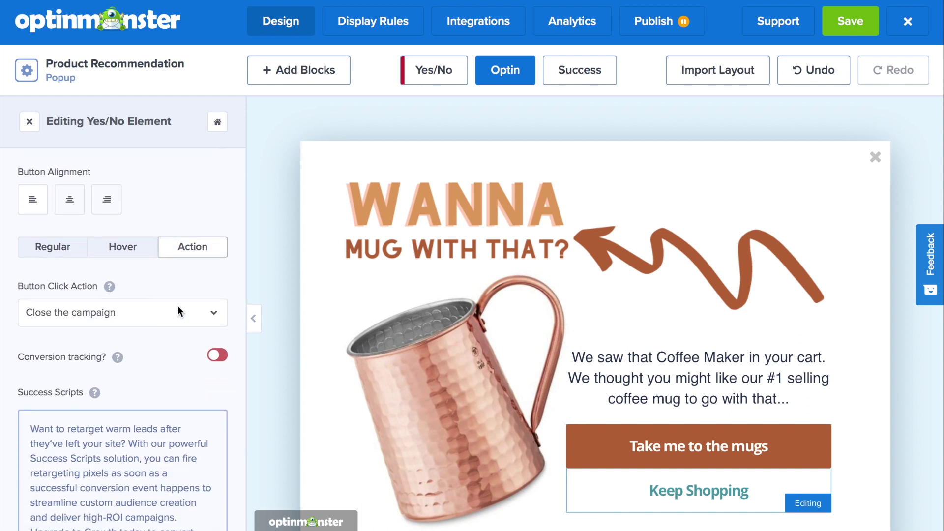
{"action": "scroll", "coordinate": [450, 297], "scroll_direction": "down", "scroll_amount": 1}
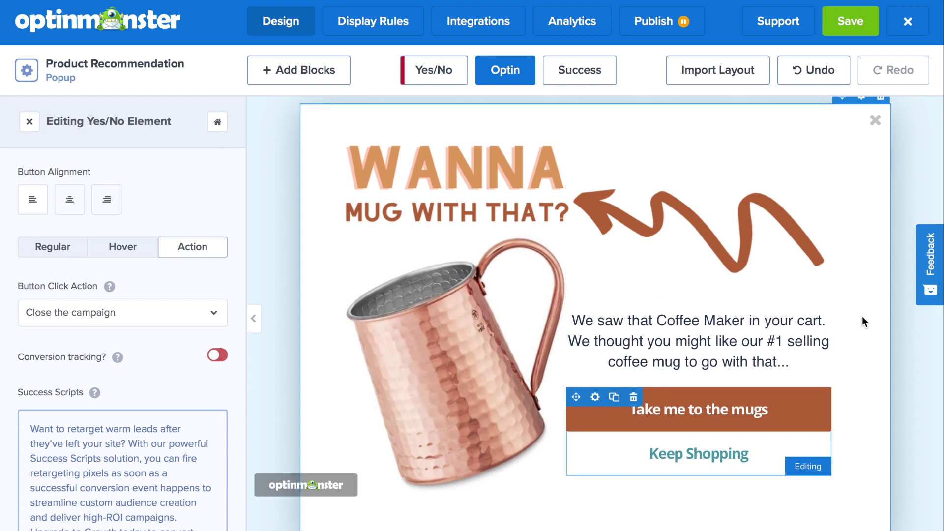
{"action": "left_click", "coordinate": [381, 32]}
{"action": "scroll", "coordinate": [538, 272], "scroll_direction": "down", "scroll_amount": 2}
{"action": "left_click", "coordinate": [331, 441]}
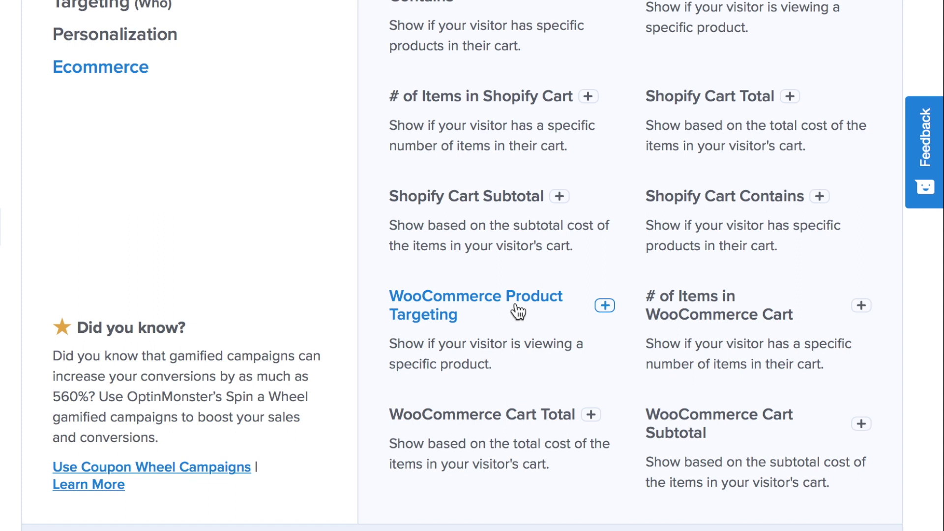
Go to the Integrations settings, where Monster Leads shows a no-optin-fields warning.
{"action": "left_click", "coordinate": [478, 23]}
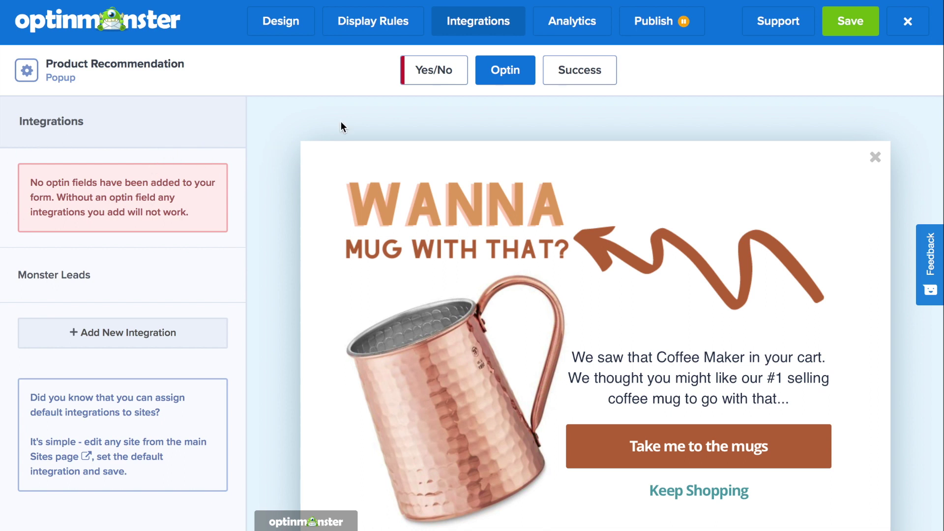
Review the Analytics connections, then bring up the Publish Options page with status Paused.
{"action": "left_click", "coordinate": [599, 17]}
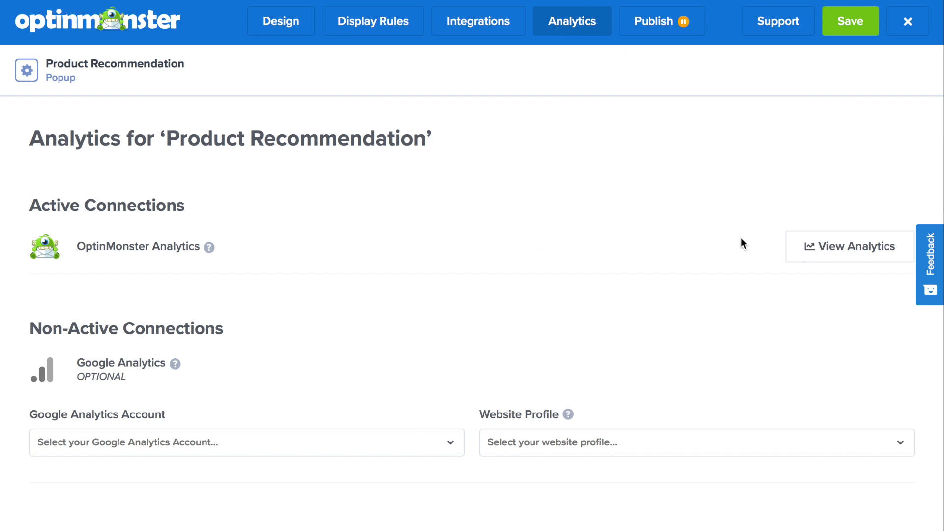
{"action": "left_click", "coordinate": [664, 27]}
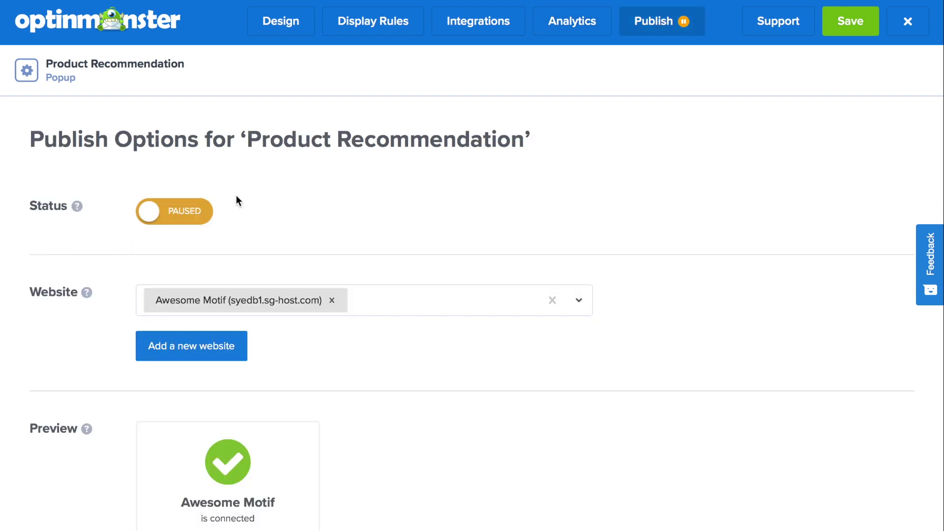
Switch the campaign status to Live, save it, and preview it on the Awesome Motif store.
{"action": "left_click", "coordinate": [200, 213]}
{"action": "left_click", "coordinate": [855, 23]}
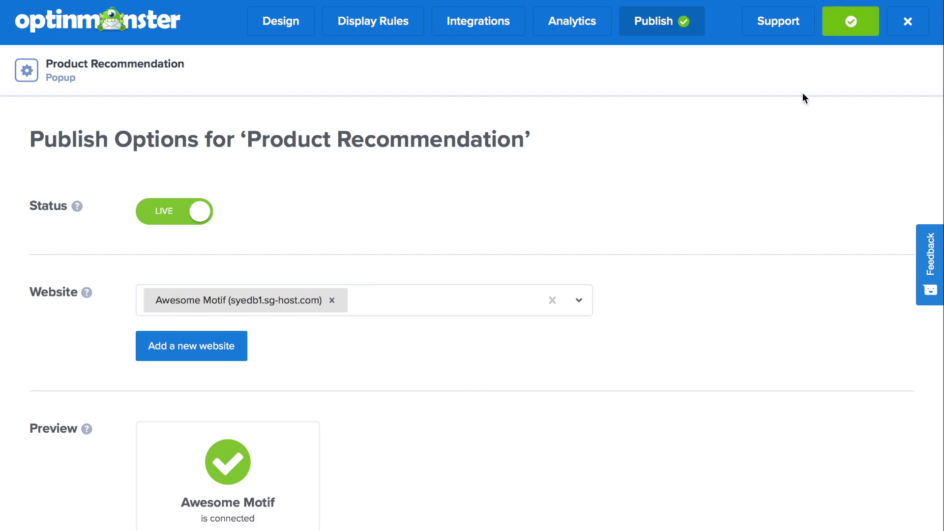
{"action": "scroll", "coordinate": [578, 339], "scroll_direction": "down", "scroll_amount": 7}
{"action": "scroll", "coordinate": [253, 216], "scroll_direction": "up", "scroll_amount": 1}
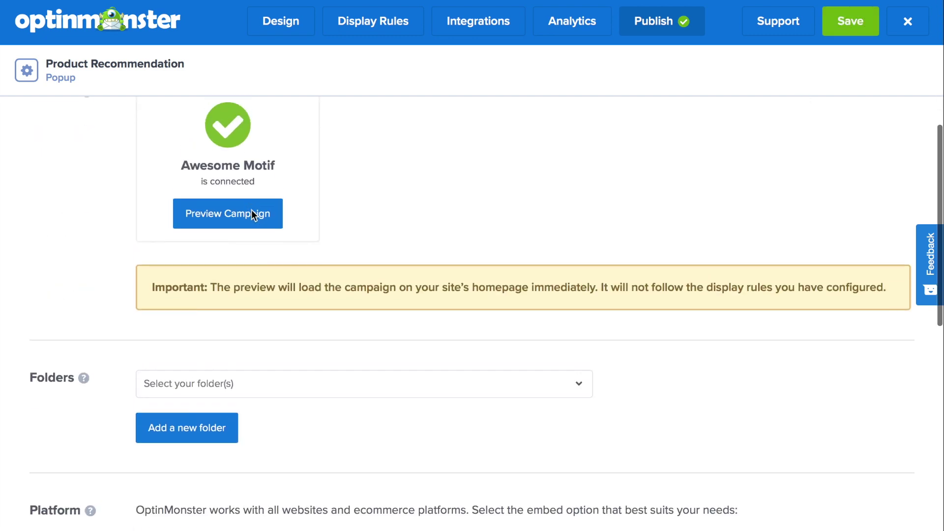
{"action": "left_click", "coordinate": [245, 227]}
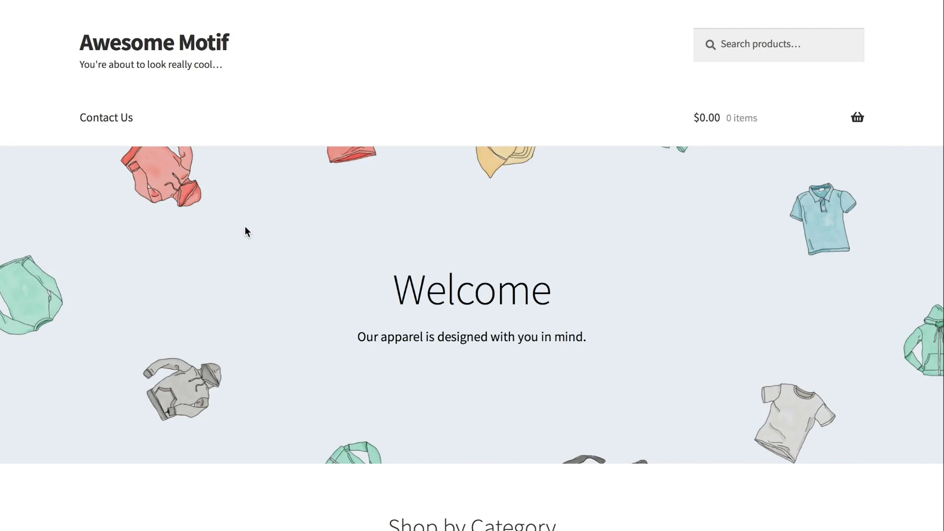